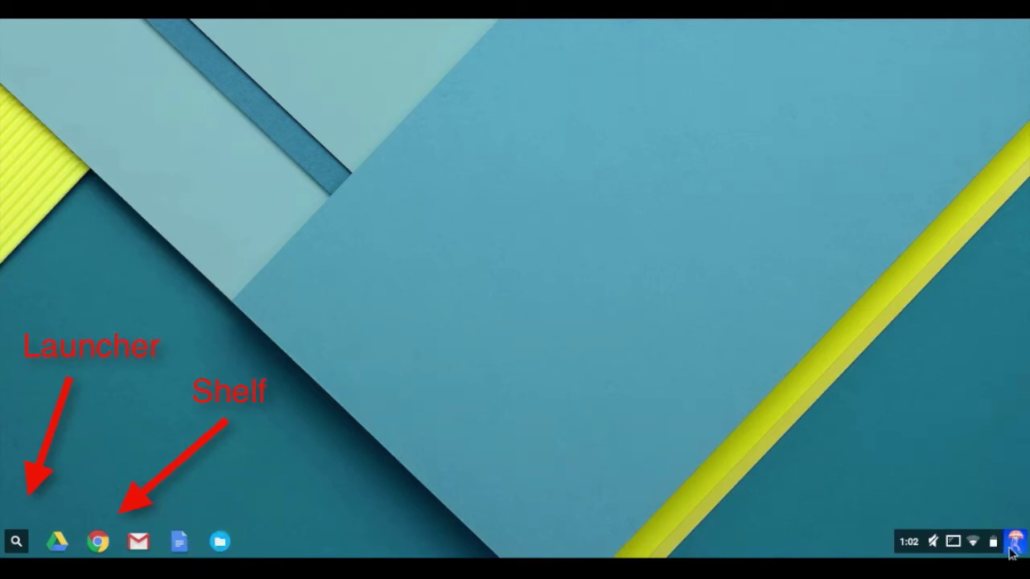
- Show the system status menu with the account and network entries, and dismiss it
{"action": "left_click", "coordinate": [1016, 548]}
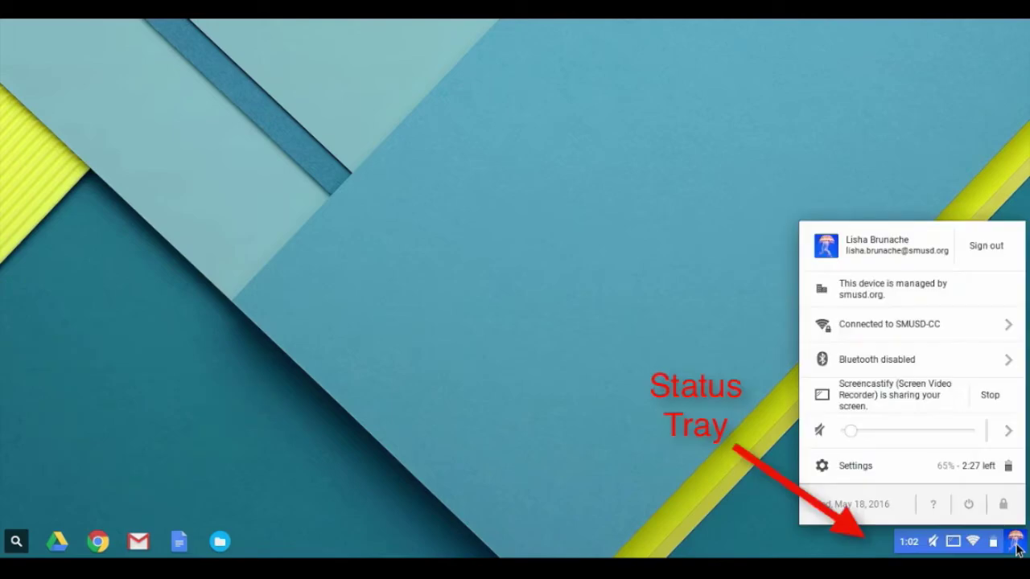
{"action": "left_click", "coordinate": [613, 489]}
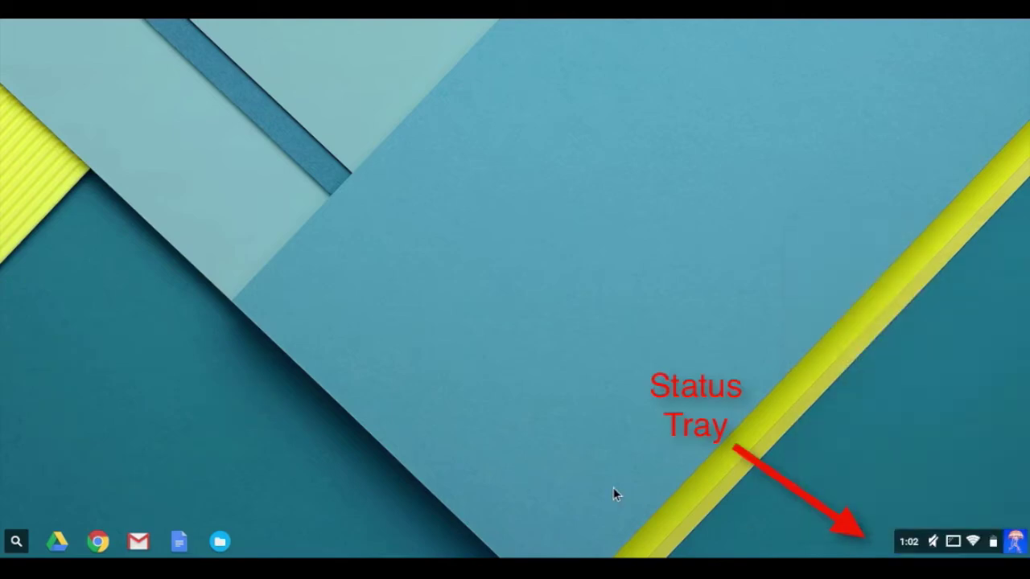
- Show all apps in the launcher, search for "chrome web store", and return to the app list
{"action": "left_click", "coordinate": [16, 541]}
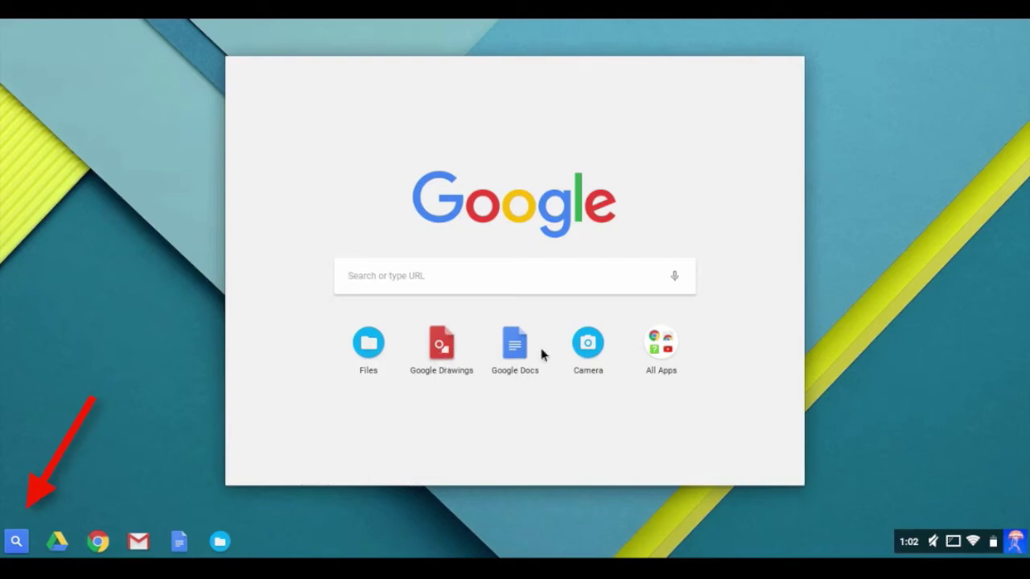
{"action": "left_click", "coordinate": [671, 344]}
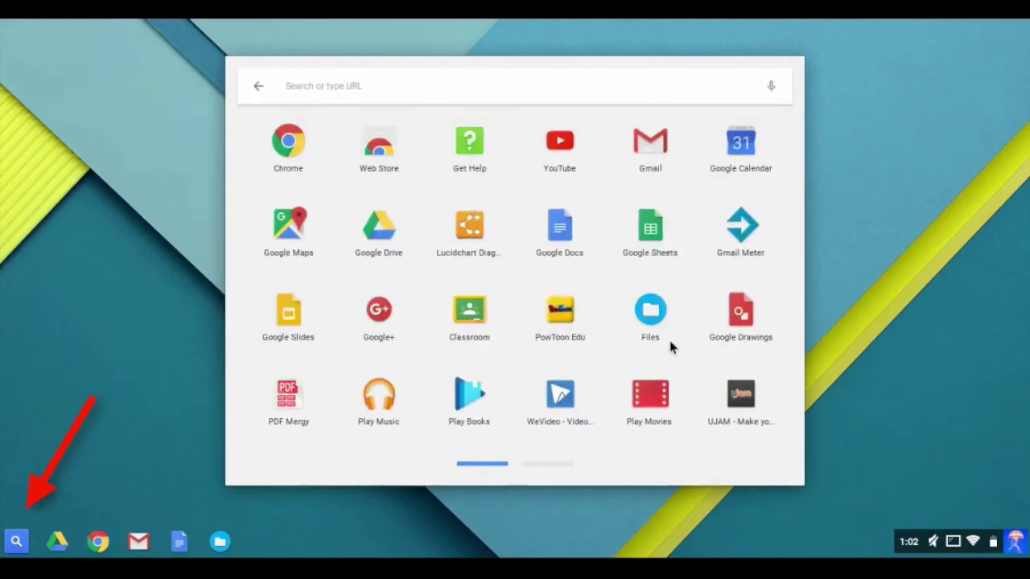
{"action": "type", "text": "chr"}
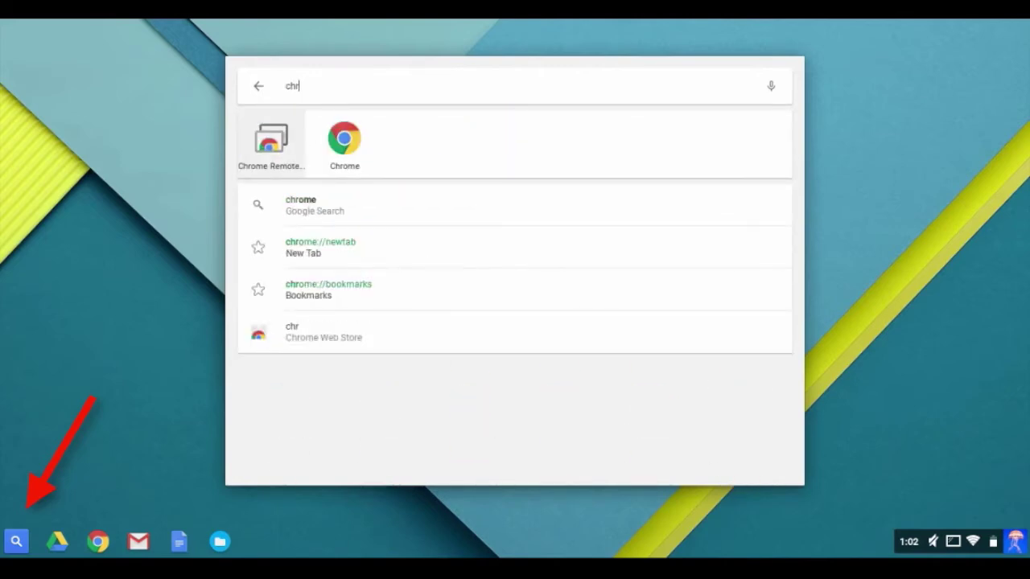
{"action": "key", "text": "BackSpace"}
{"action": "key", "text": "BackSpace"}
{"action": "type", "text": "hrome w"}
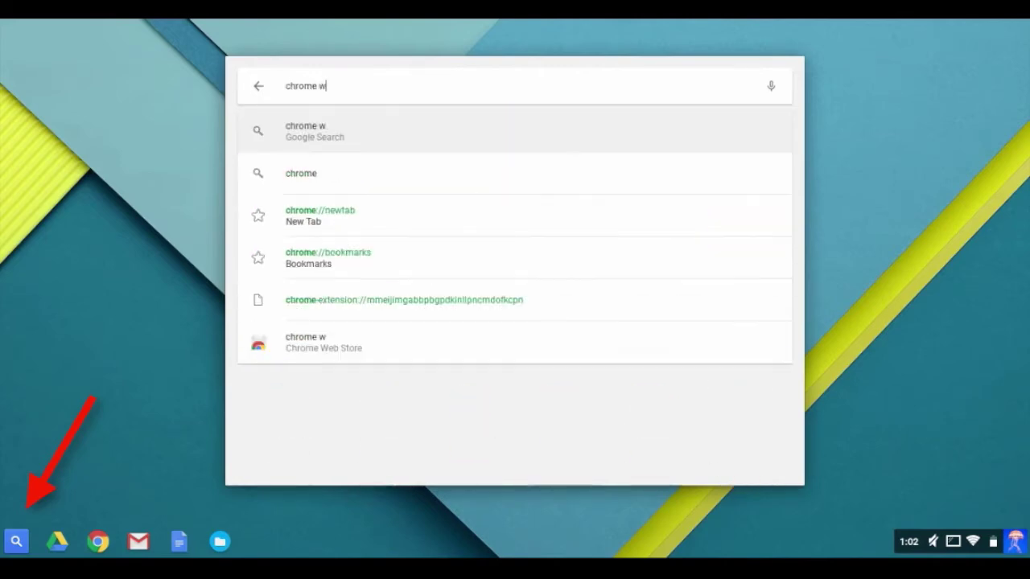
{"action": "type", "text": "eb store"}
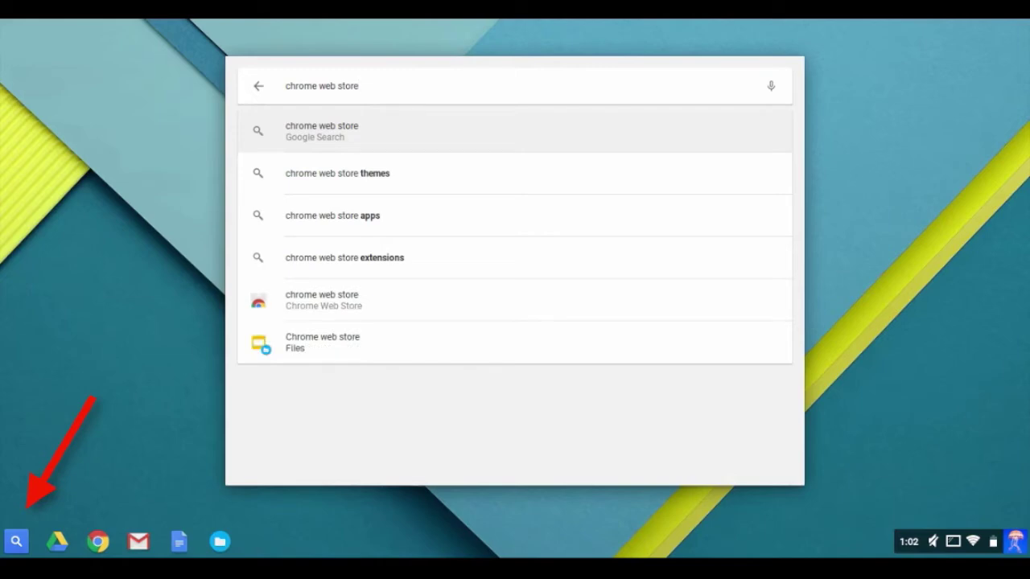
{"action": "left_click", "coordinate": [259, 86]}
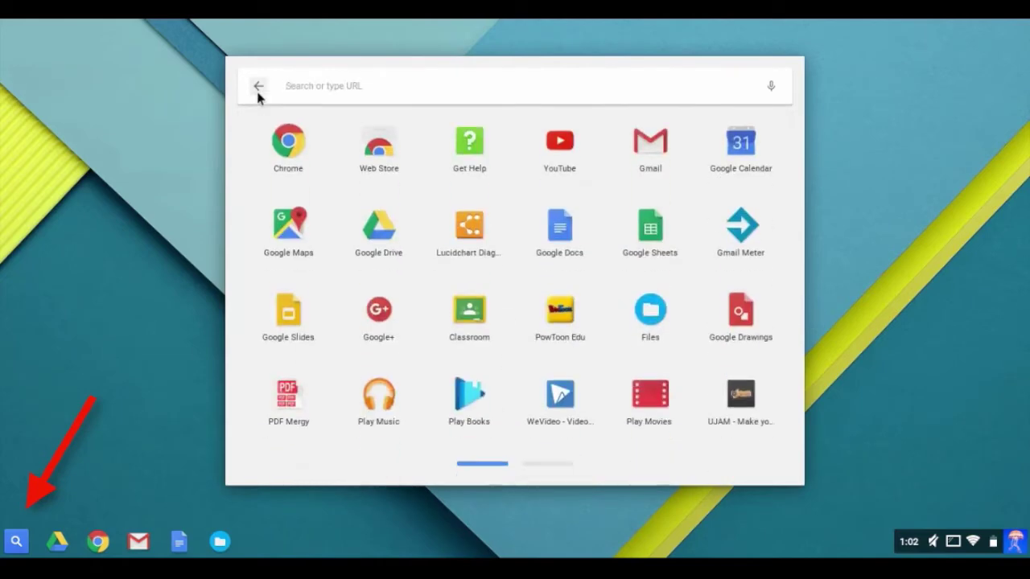
- View the Lucidchart app's options, including Pin to shelf, and close the launcher without choosing one
{"action": "right_click", "coordinate": [466, 232]}
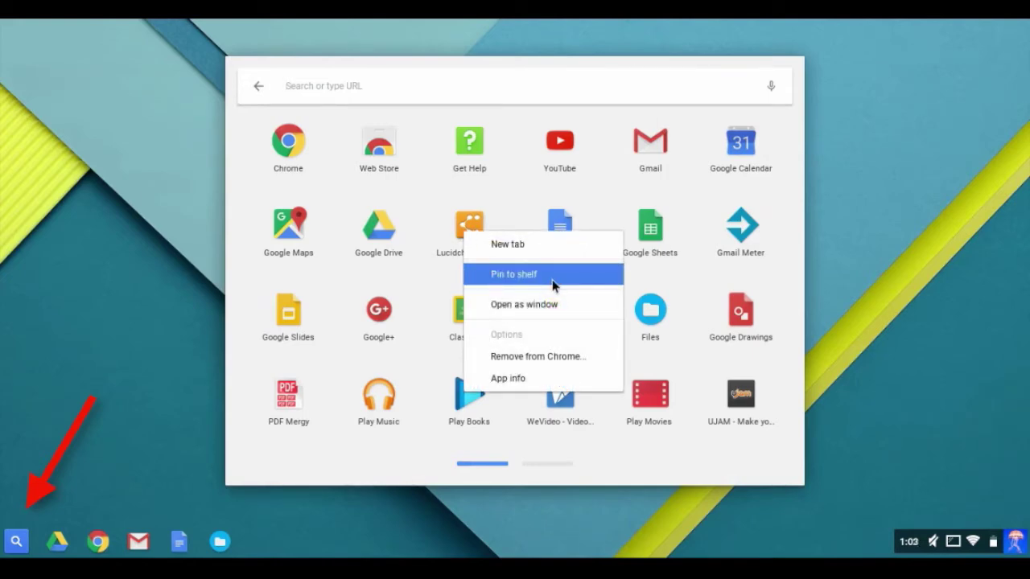
{"action": "left_click", "coordinate": [84, 202]}
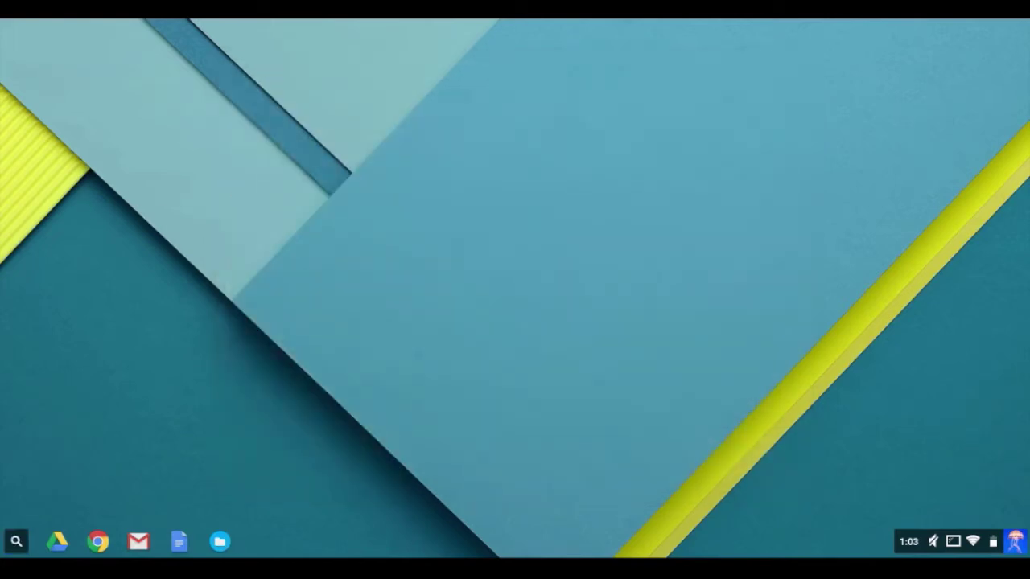
- View the desktop's shelf position options and the wallpaper picker's Colors category, and close the picker without changing the wallpaper
{"action": "right_click", "coordinate": [272, 171]}
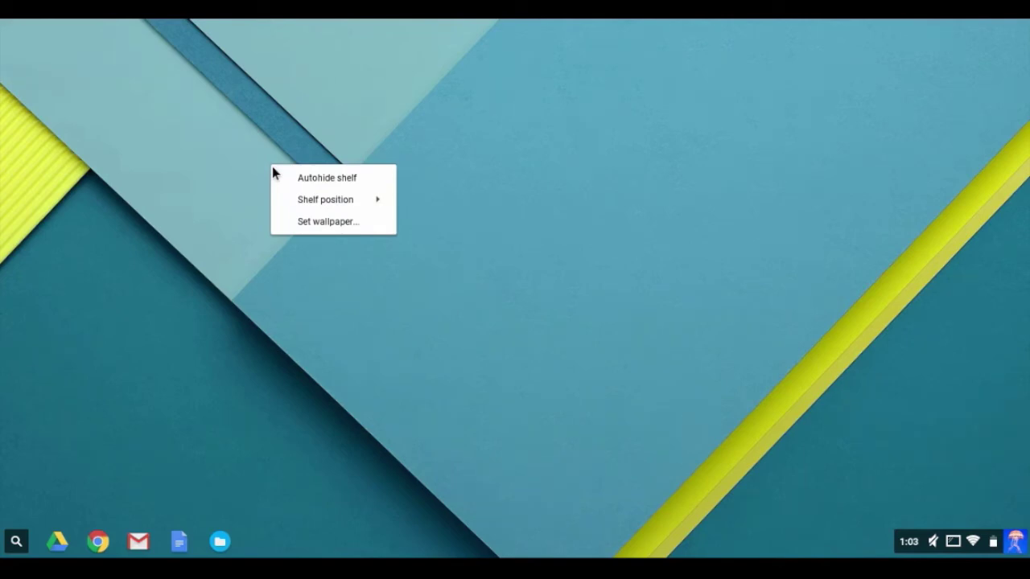
{"action": "mouse_move", "coordinate": [312, 199]}
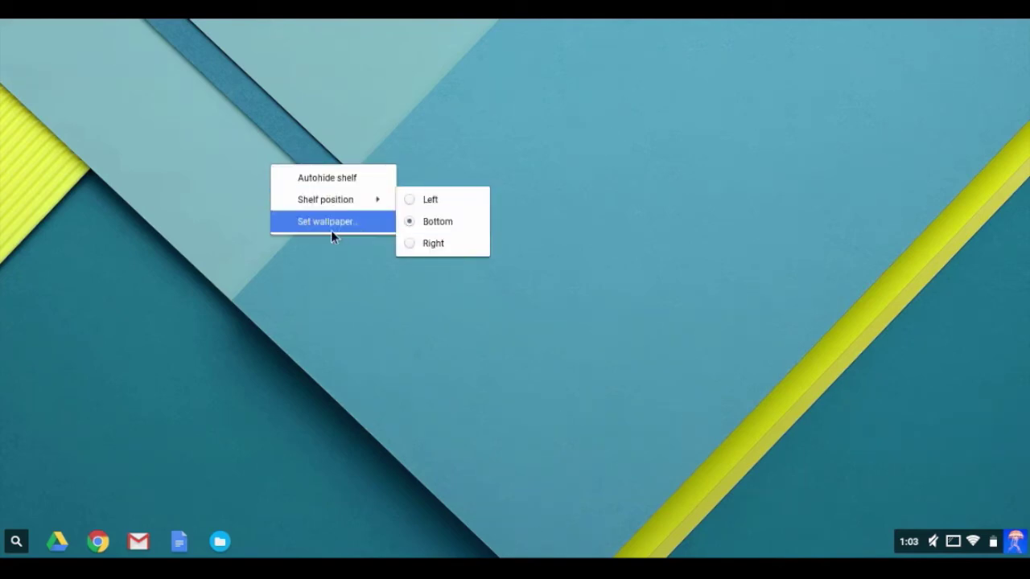
{"action": "left_click", "coordinate": [323, 230]}
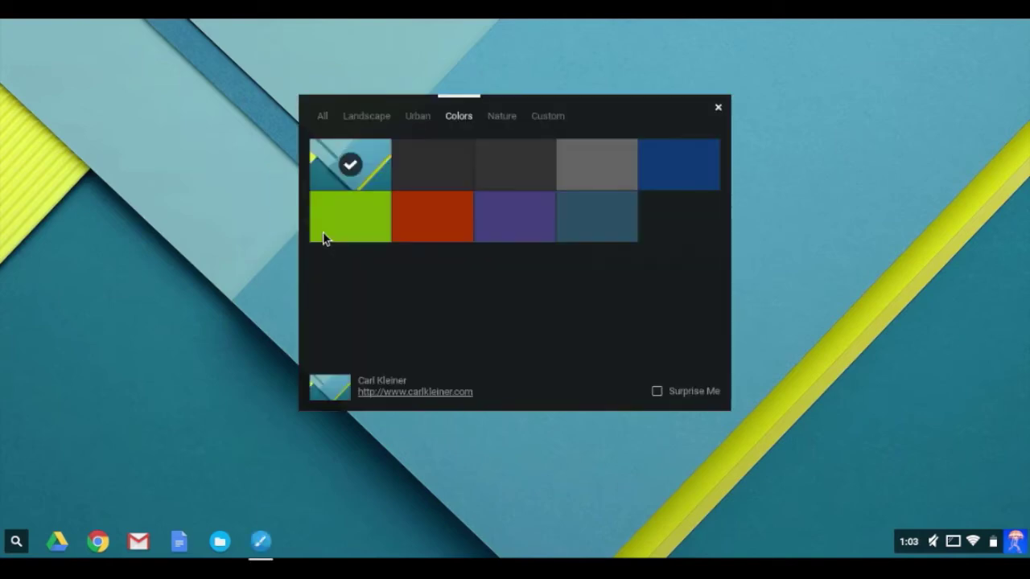
{"action": "left_click", "coordinate": [719, 107]}
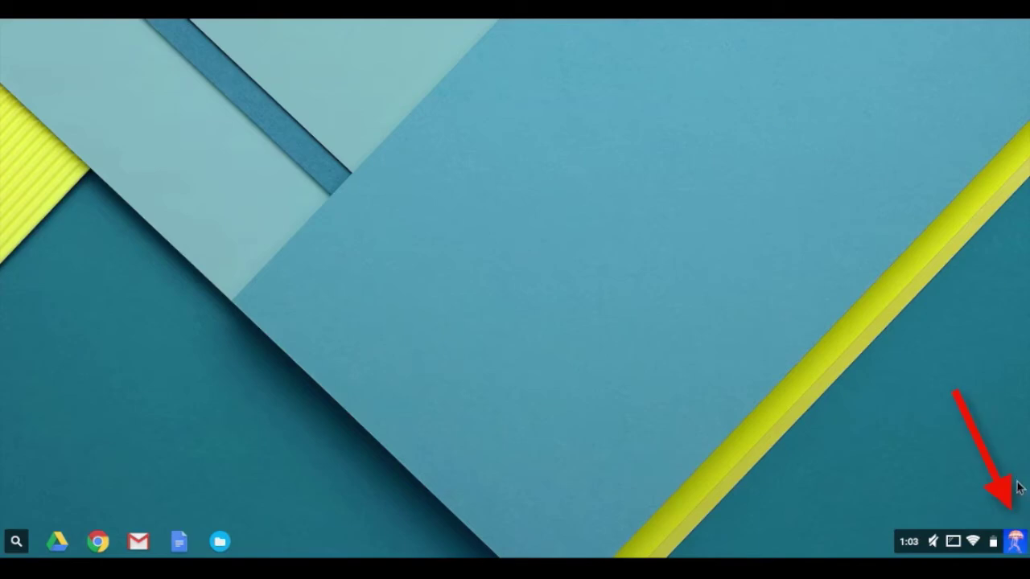
- View the Discover page of Chromebook Help from the system status menu and close the help window
{"action": "left_click", "coordinate": [1016, 541]}
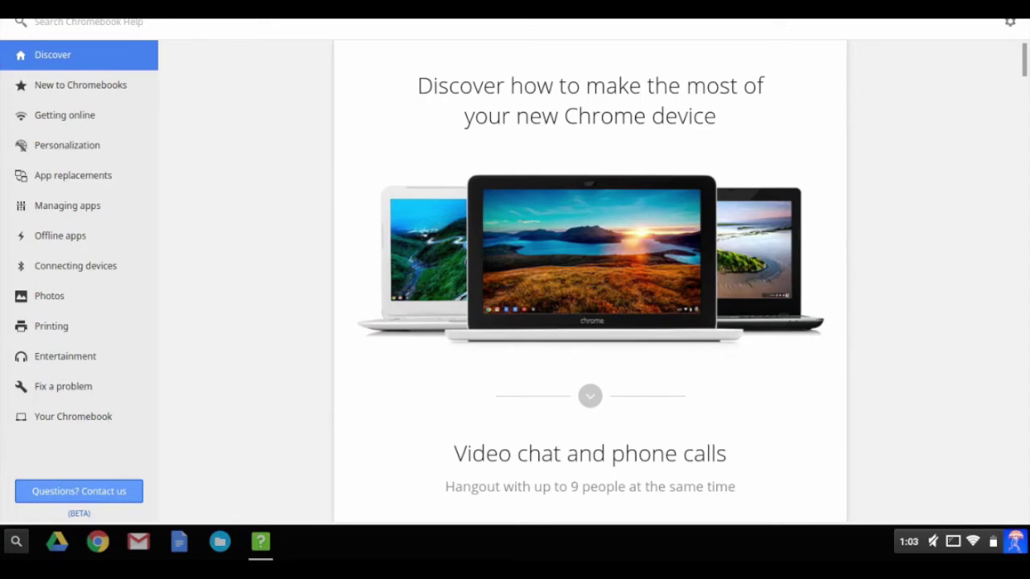
{"action": "key", "text": "ctrl+w"}
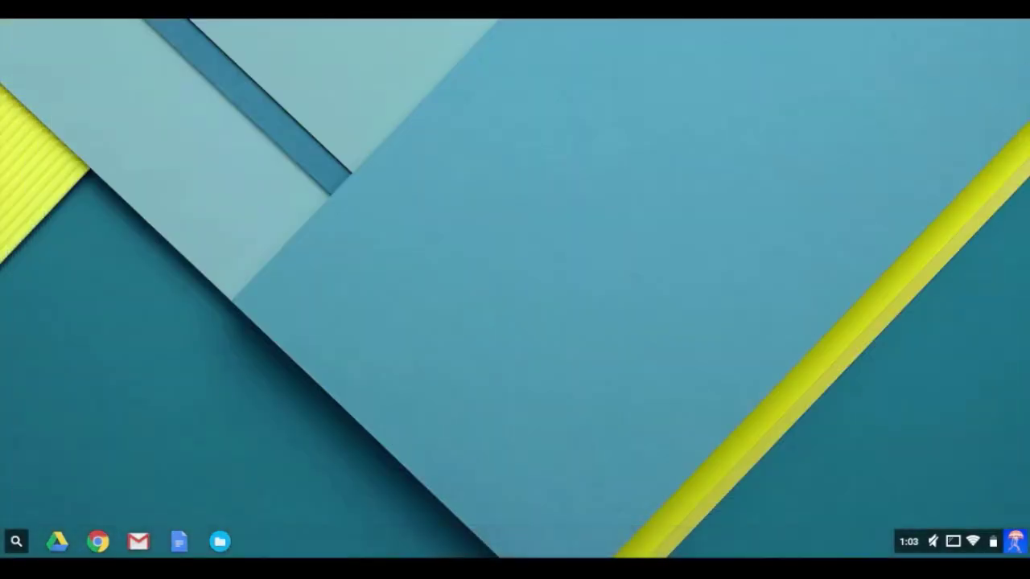
- Open the system Settings, view the account picture choices under People, and close the picture dialog without picking a new one
{"action": "left_click", "coordinate": [1015, 541]}
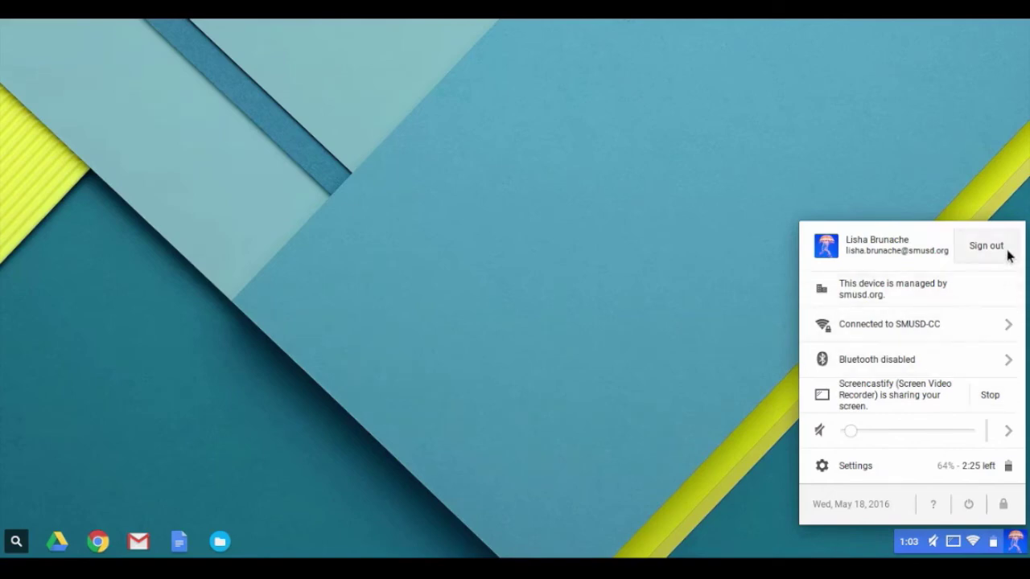
{"action": "left_click", "coordinate": [994, 373]}
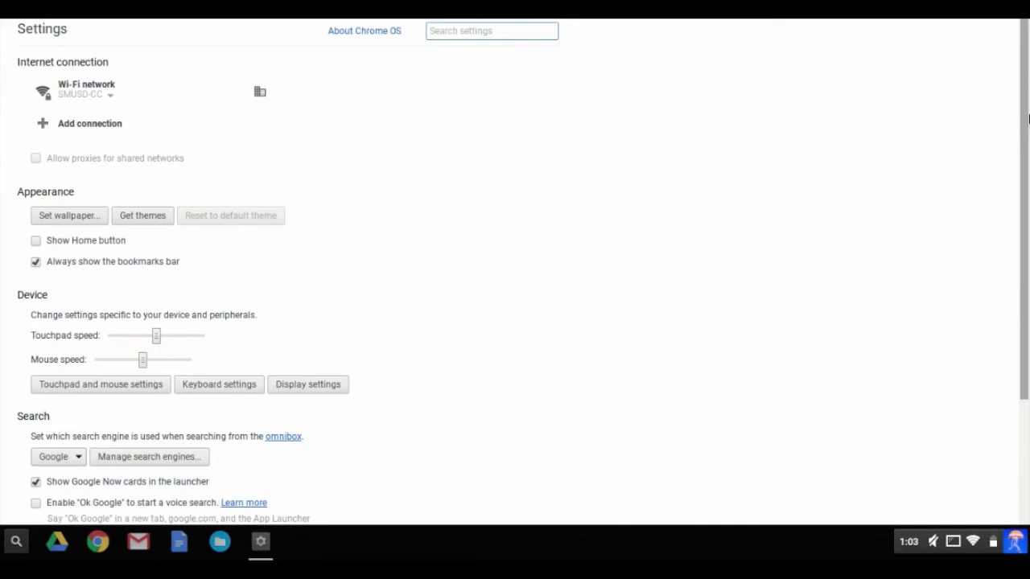
{"action": "left_click_drag", "start_coordinate": [1024, 117], "coordinate": [997, 284]}
{"action": "left_click", "coordinate": [53, 433]}
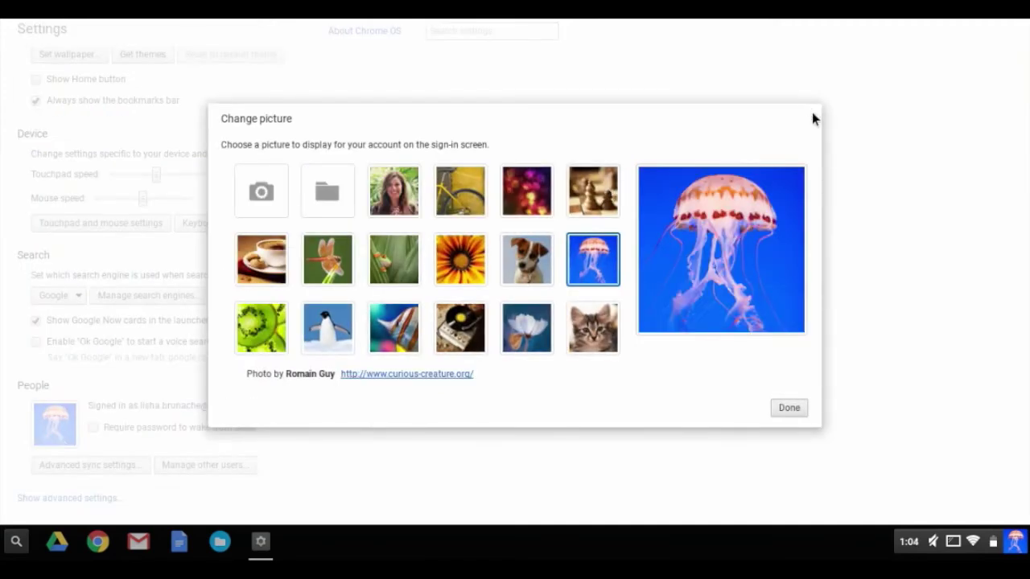
{"action": "left_click", "coordinate": [811, 115]}
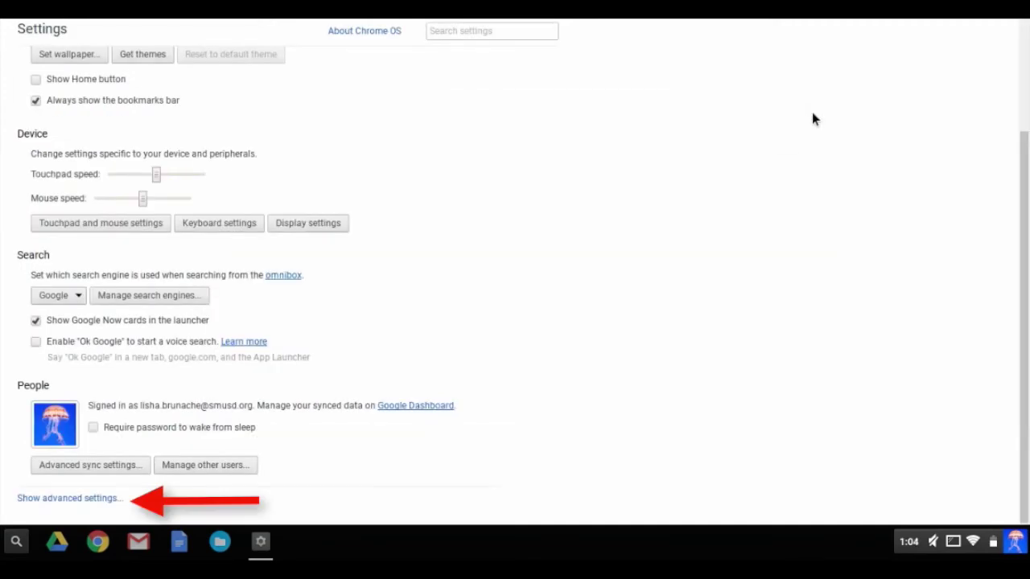
- Show the advanced settings, look through them down to the Accessibility section, and close Settings
{"action": "left_click", "coordinate": [78, 499]}
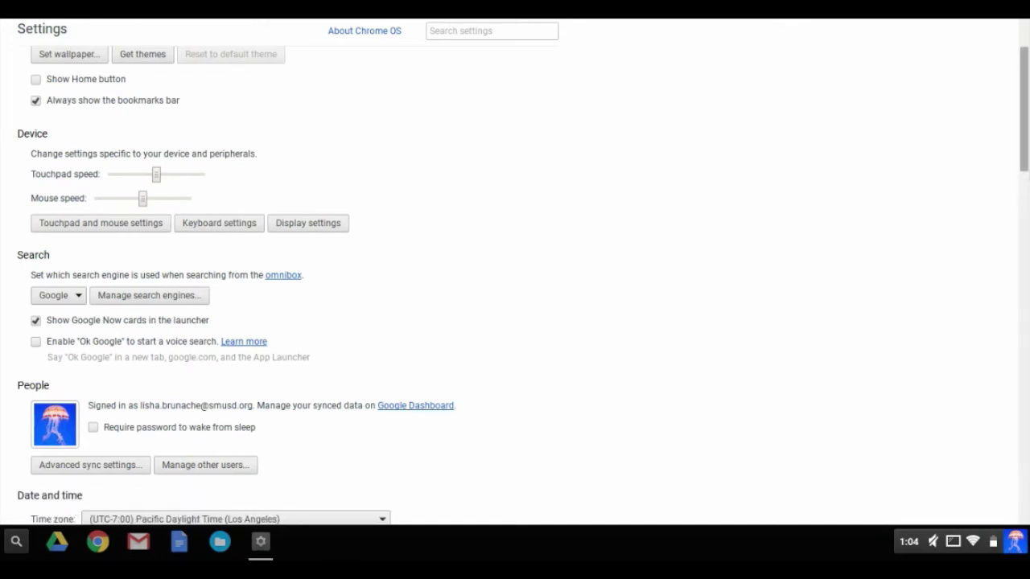
{"action": "left_click_drag", "start_coordinate": [1024, 171], "coordinate": [972, 510]}
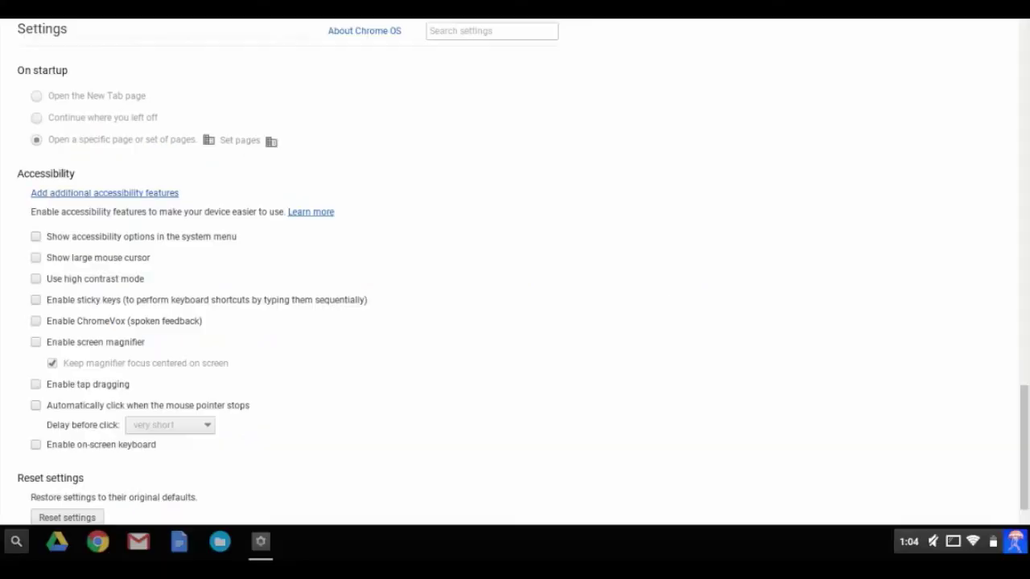
{"action": "key", "text": "ctrl+w"}
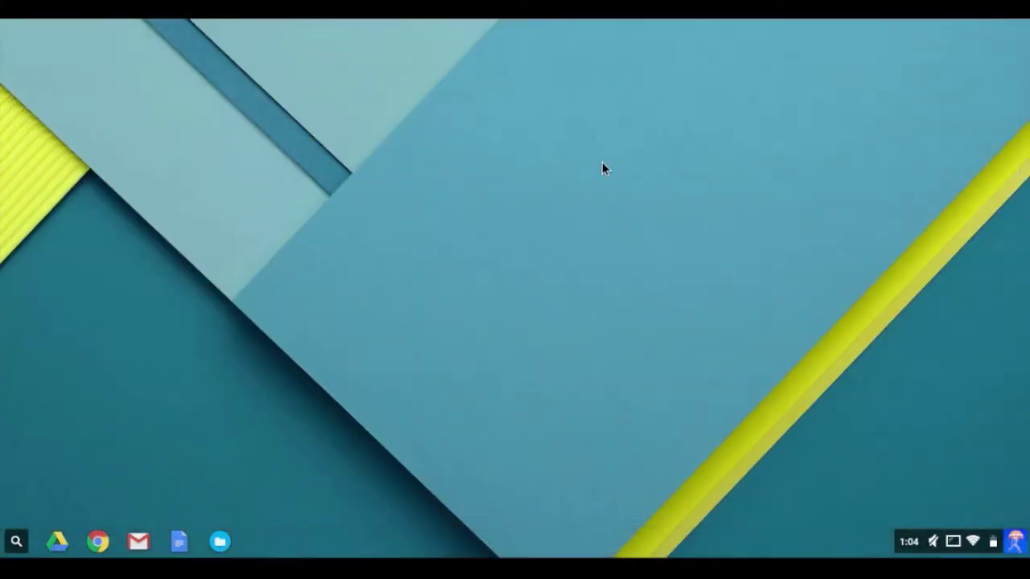
- Adjust the screen brightness up to maximum, down to about a quarter, and back up by two levels
{"action": "key", "text": "XF86MonBrightnessUp"}
{"action": "key", "text": "XF86MonBrightnessUp"}
{"action": "key", "text": "XF86MonBrightnessUp"}
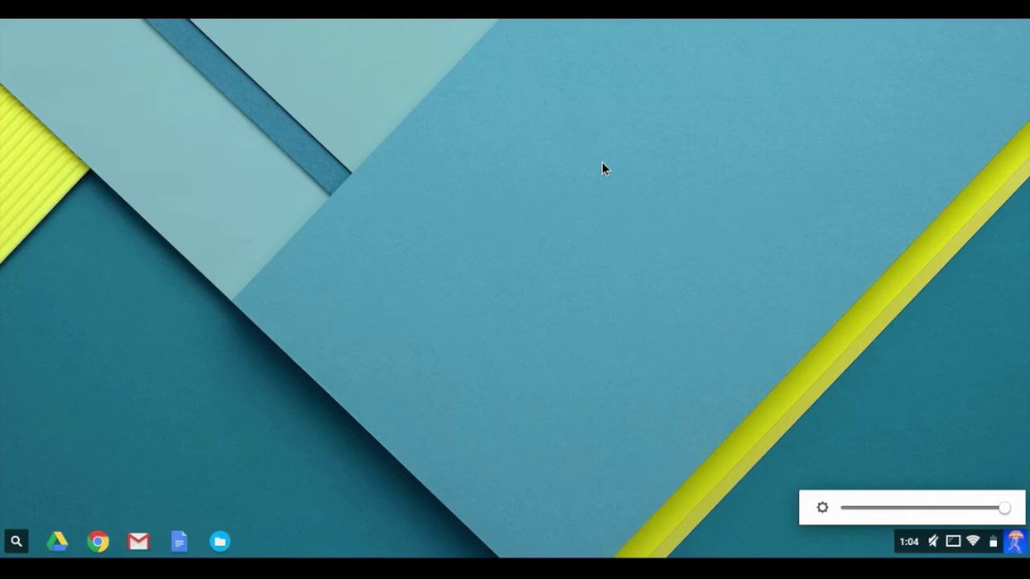
{"action": "key", "text": "XF86MonBrightnessDown"}
{"action": "key", "text": "XF86MonBrightnessDown"}
{"action": "key", "text": "XF86MonBrightnessDown"}
{"action": "key", "text": "XF86MonBrightnessDown"}
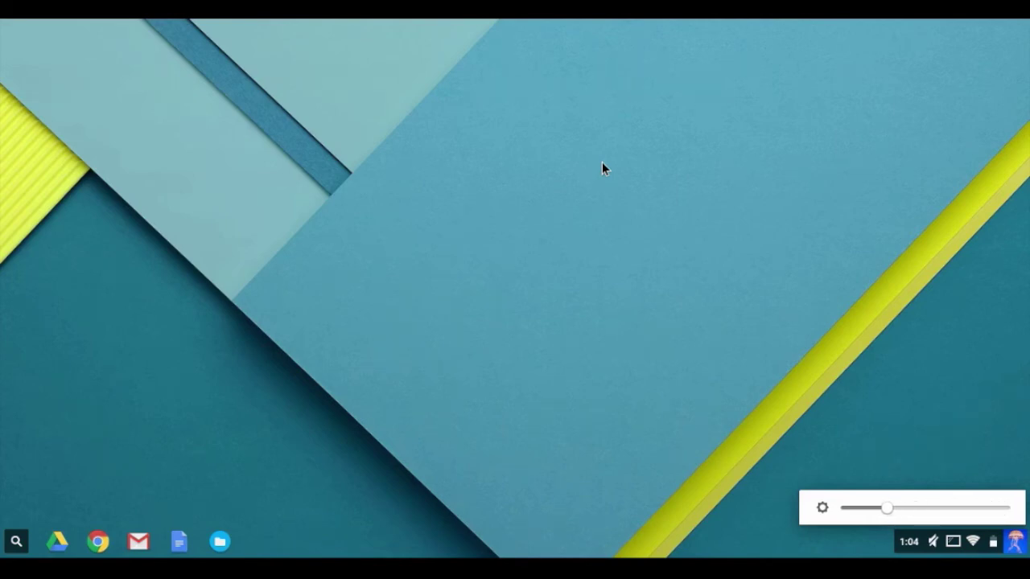
{"action": "key", "text": "XF86MonBrightnessUp"}
{"action": "key", "text": "XF86MonBrightnessUp"}
- Raise the sound volume to about half of its range
{"action": "key", "text": "XF86AudioRaiseVolume"}
{"action": "key", "text": "XF86AudioRaiseVolume"}
{"action": "key", "text": "XF86AudioRaiseVolume"}
{"action": "key", "text": "XF86AudioRaiseVolume"}
{"action": "key", "text": "XF86AudioRaiseVolume"}
{"action": "key", "text": "XF86AudioRaiseVolume"}
{"action": "key", "text": "XF86AudioRaiseVolume"}
{"action": "key", "text": "XF86AudioRaiseVolume"}
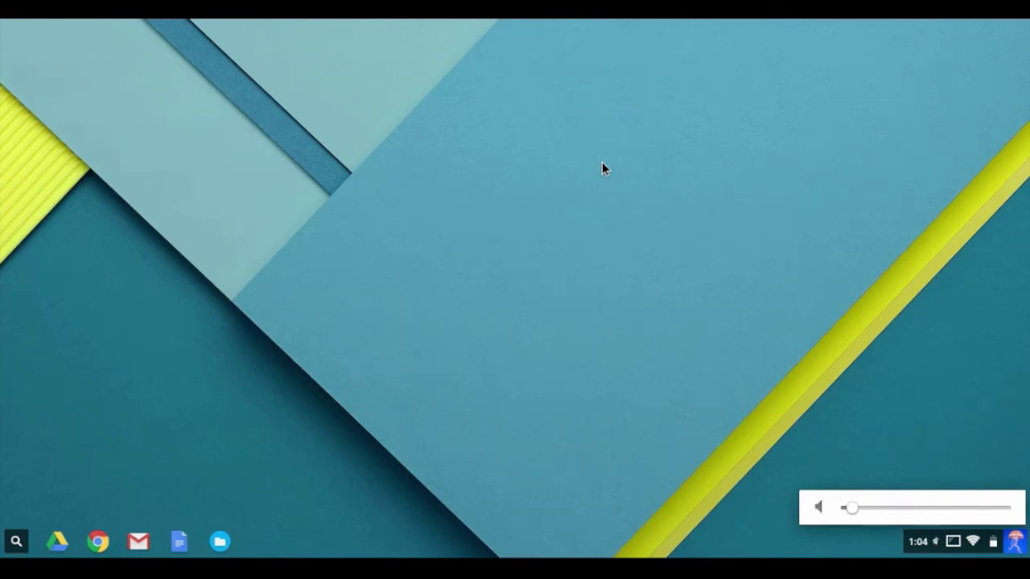
{"action": "key", "text": "XF86AudioRaiseVolume"}
{"action": "key", "text": "XF86AudioRaiseVolume"}
{"action": "key", "text": "XF86AudioRaiseVolume"}
{"action": "key", "text": "XF86AudioRaiseVolume"}
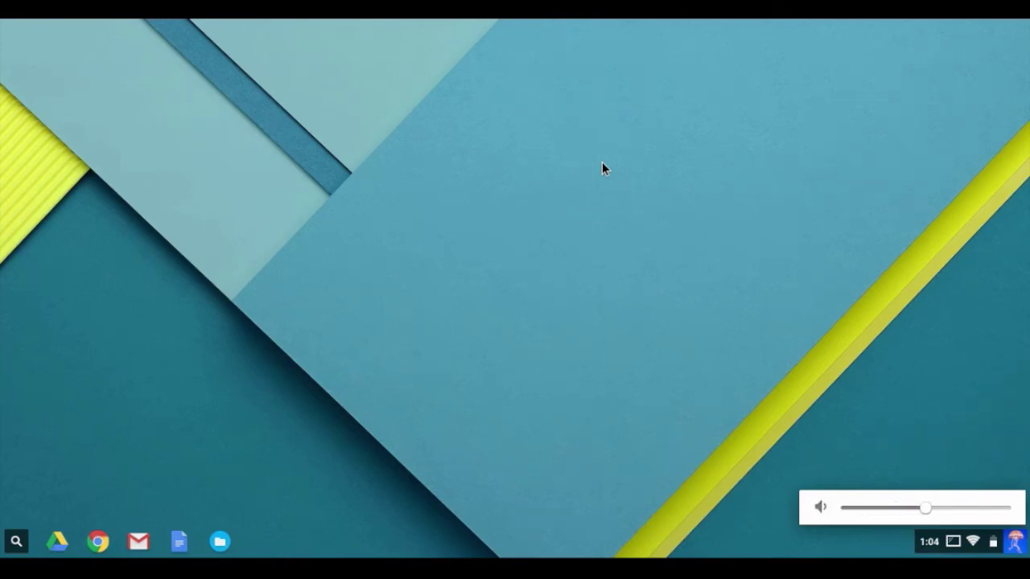
- Lower the sound volume to about a quarter of its range and mute the audio
{"action": "key", "text": "XF86AudioLowerVolume"}
{"action": "key", "text": "XF86AudioLowerVolume"}
{"action": "key", "text": "XF86AudioLowerVolume"}
{"action": "key", "text": "XF86AudioLowerVolume"}
{"action": "key", "text": "XF86AudioLowerVolume"}
{"action": "key", "text": "XF86AudioLowerVolume"}
{"action": "key", "text": "XF86AudioLowerVolume"}
{"action": "key", "text": "XF86AudioLowerVolume"}
{"action": "key", "text": "XF86AudioMute"}
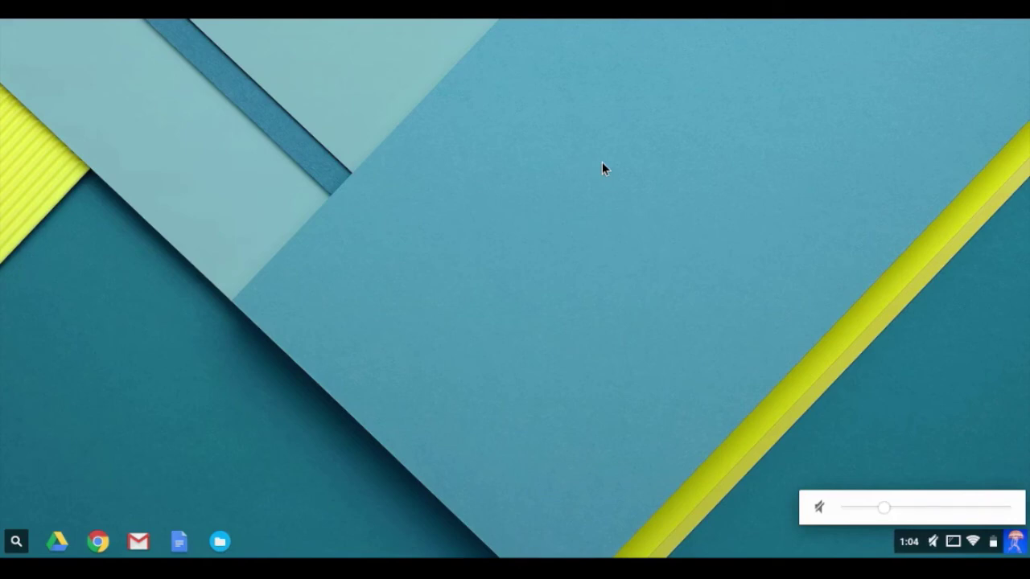
- Look at the Shut down option in the system status menu and dismiss the menu without using it
{"action": "left_click", "coordinate": [1019, 545]}
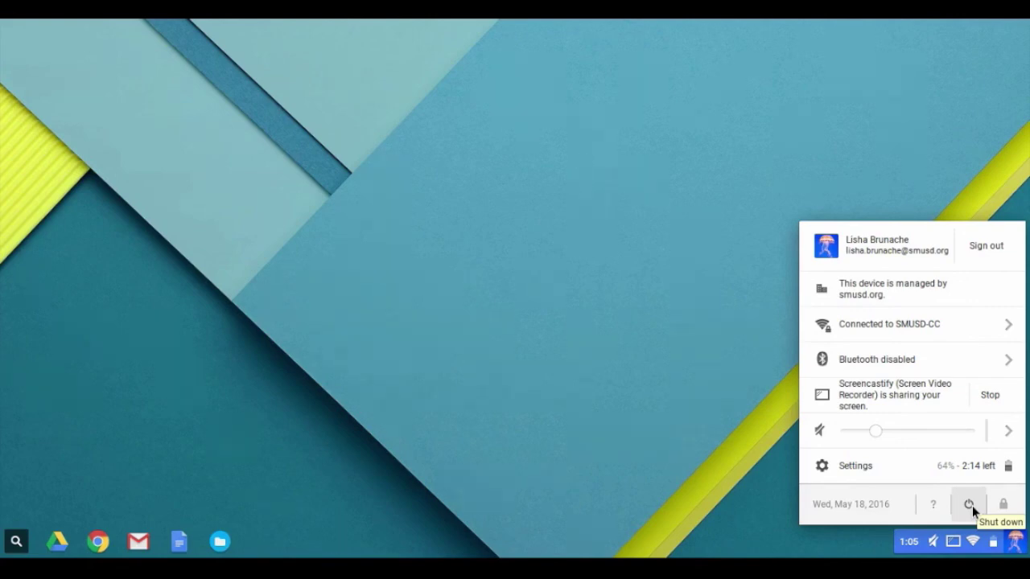
{"action": "left_click", "coordinate": [642, 427]}
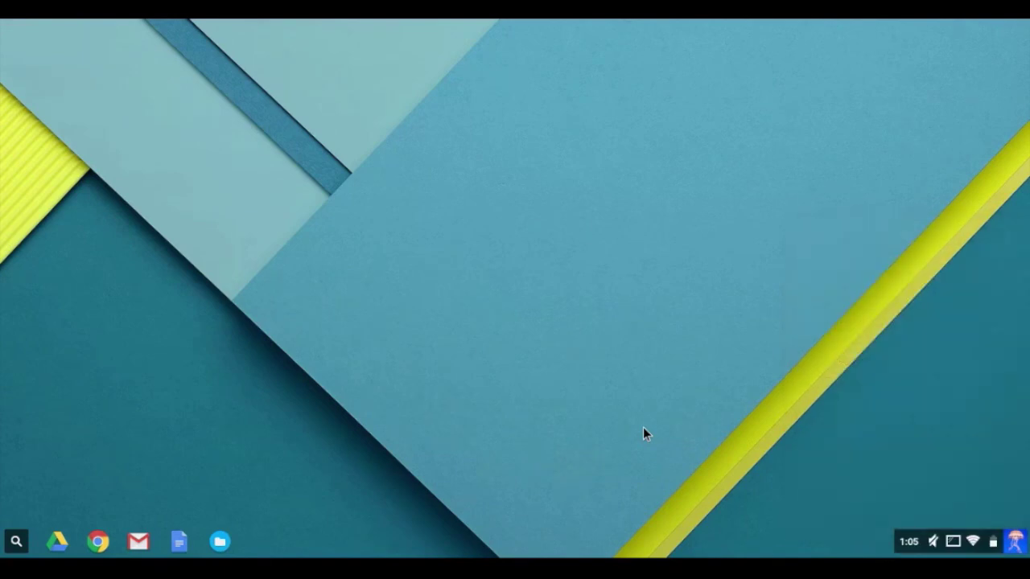